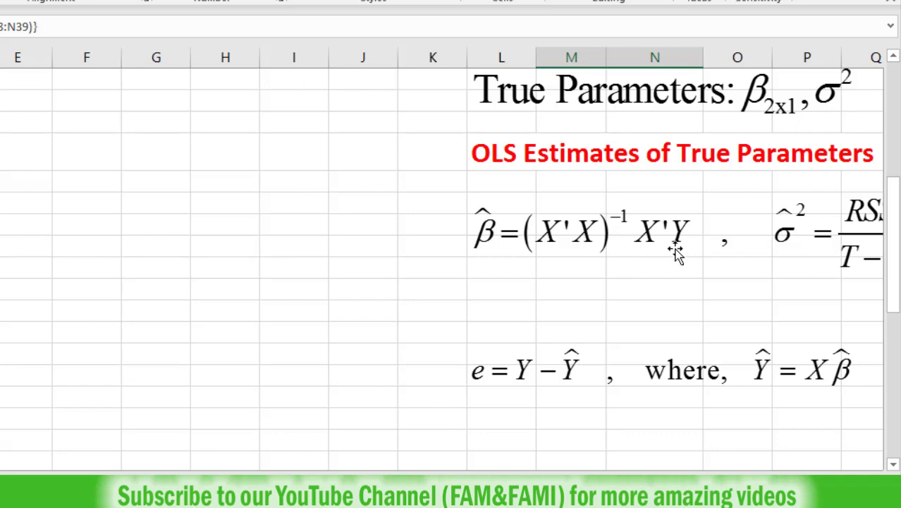
# - Label cell L45 as X'Y= and begin the dimension label in the cell below with 2x51
pyautogui.moveTo(898, 283); pyautogui.dragTo(898, 297)
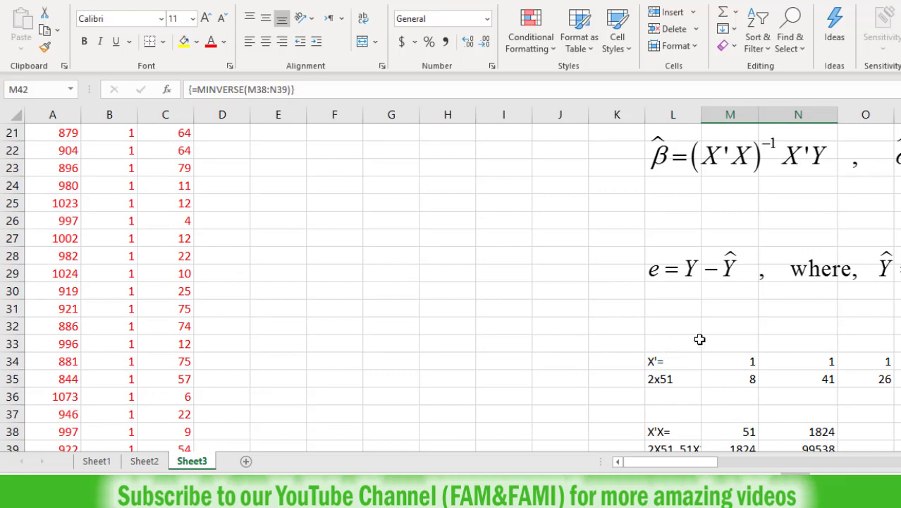
pyautogui.click(49, 113)
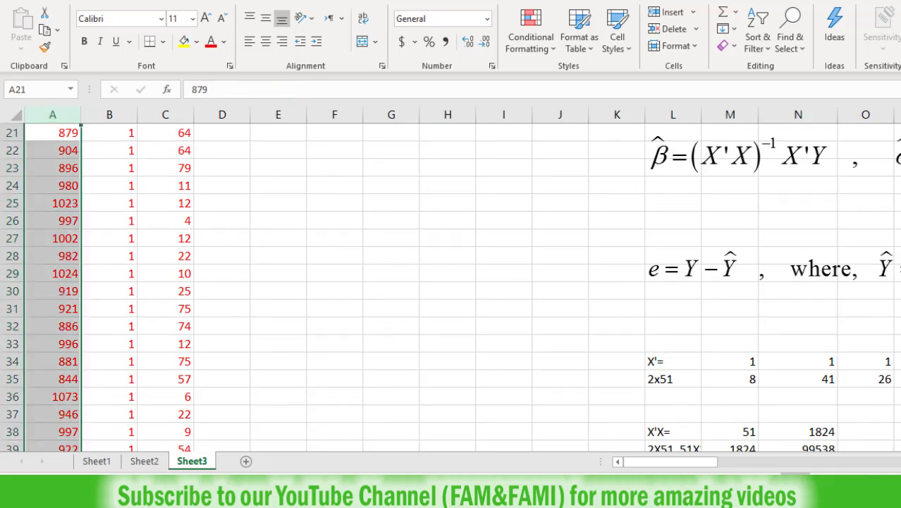
pyautogui.scroll(-4, 677, 348)
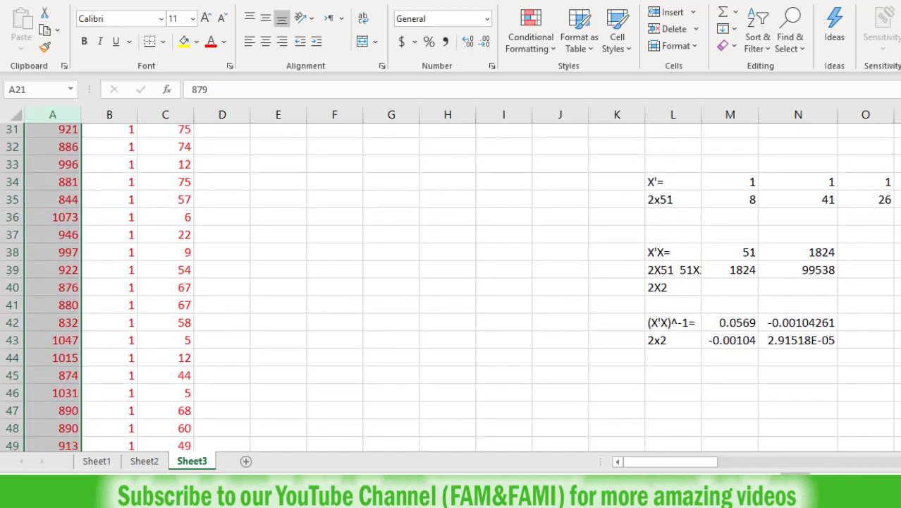
pyautogui.click(671, 346)
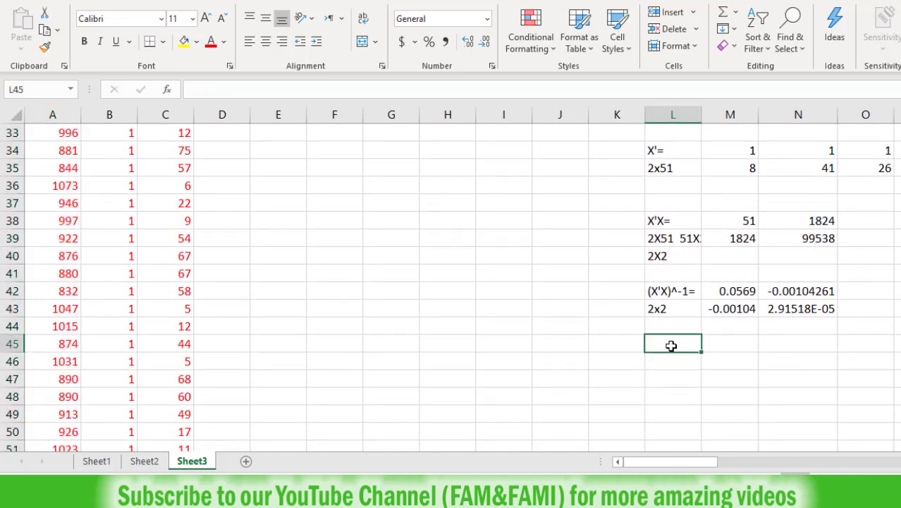
pyautogui.write("X'Y=")
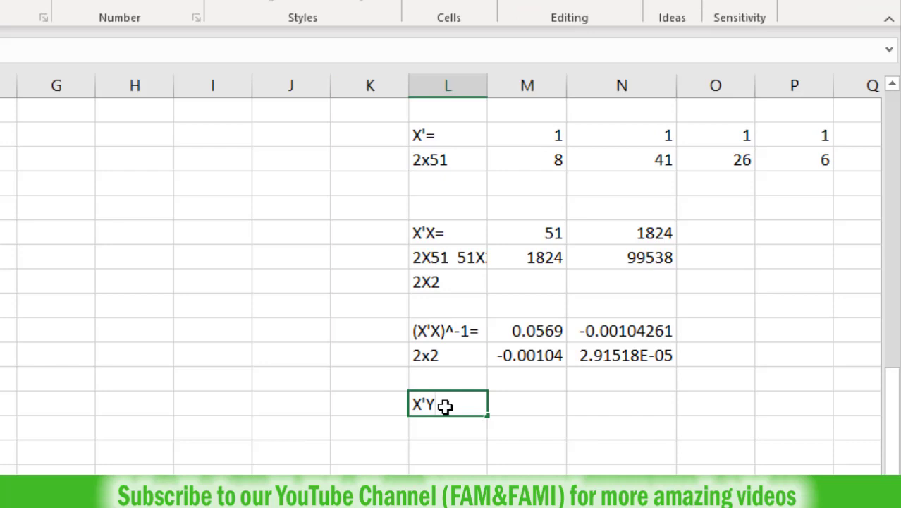
pyautogui.press('Return')
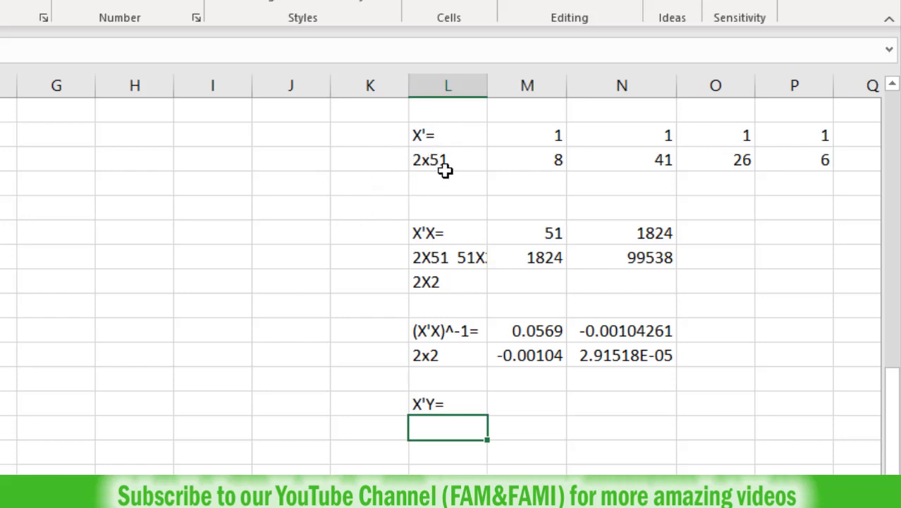
pyautogui.write('2x51')
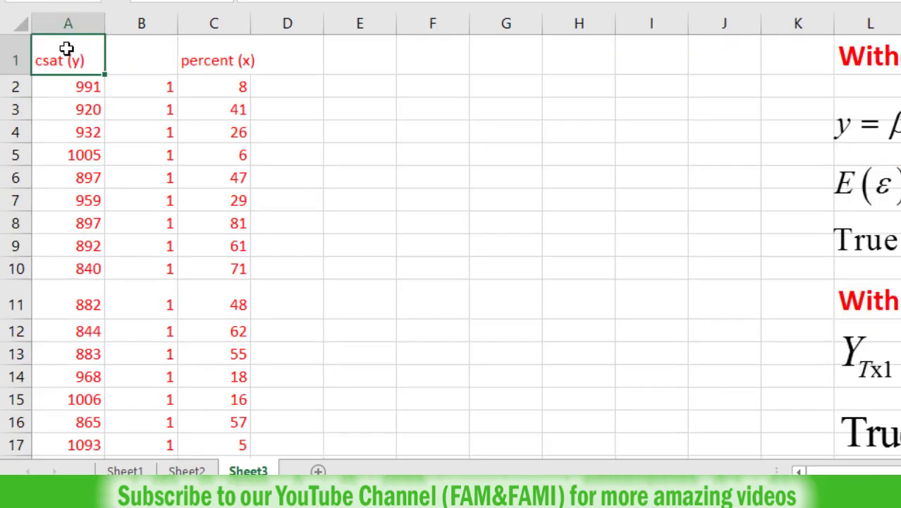
# - Examine the csat (y) column from its first value downward to determine the dimensions of the Y vector
pyautogui.press('Down')
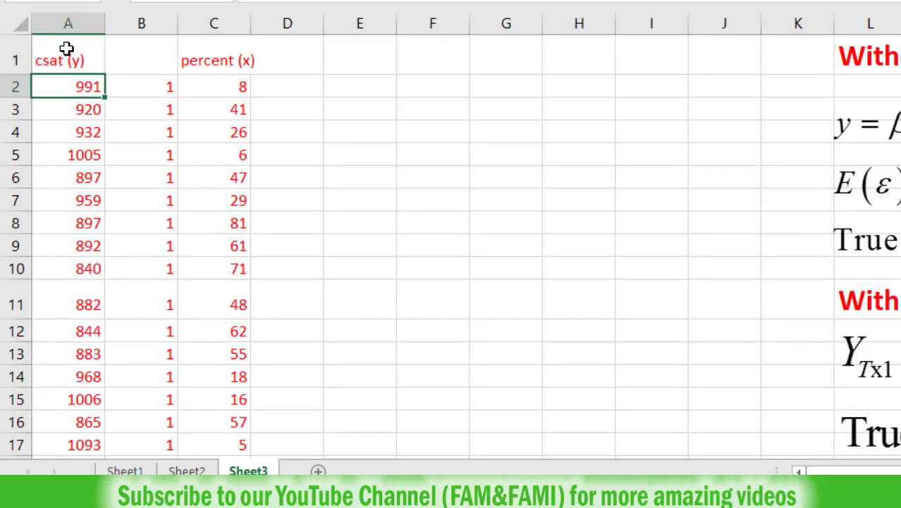
pyautogui.hotkey('ctrl', 'shift', 'Down')
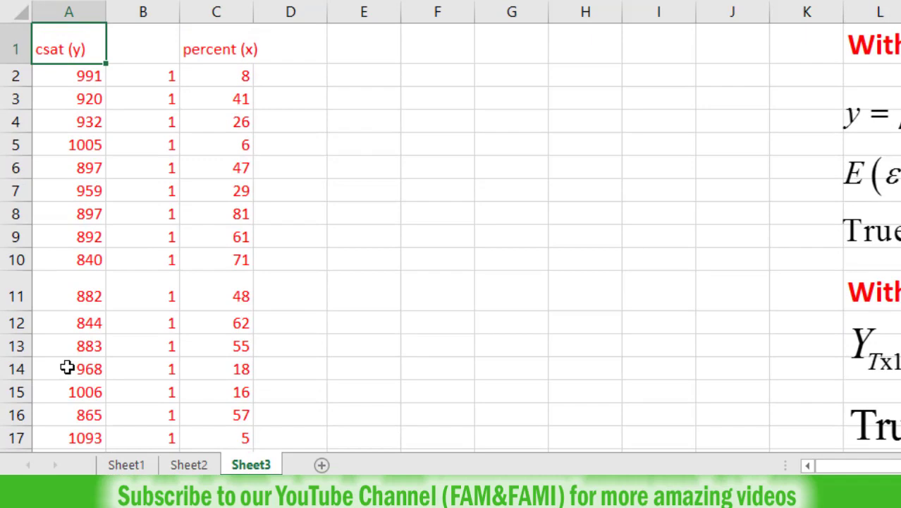
pyautogui.click(734, 430)
pyautogui.press('Down')
pyautogui.press('Down')
pyautogui.press('Down')
pyautogui.press('Down')
pyautogui.press('Down')
pyautogui.press('Down')
pyautogui.press('Down')
pyautogui.press('Down')
pyautogui.press('Down')
pyautogui.press('Down')
pyautogui.press('Down')
pyautogui.press('Down')
pyautogui.press('Down')
pyautogui.press('Down')
pyautogui.press('Down')
pyautogui.press('Down')
pyautogui.press('Down')
pyautogui.press('Down')
pyautogui.press('Down')
pyautogui.press('Down')
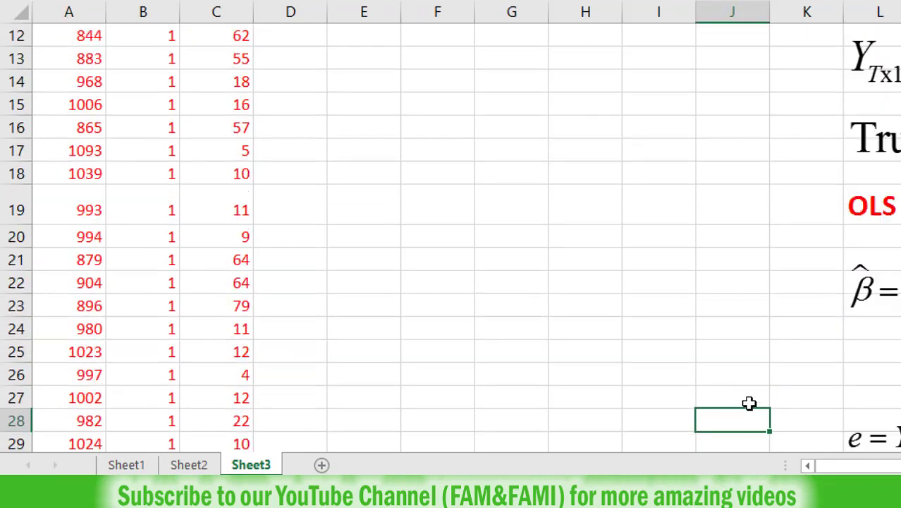
pyautogui.press('Down')
pyautogui.press('Right')
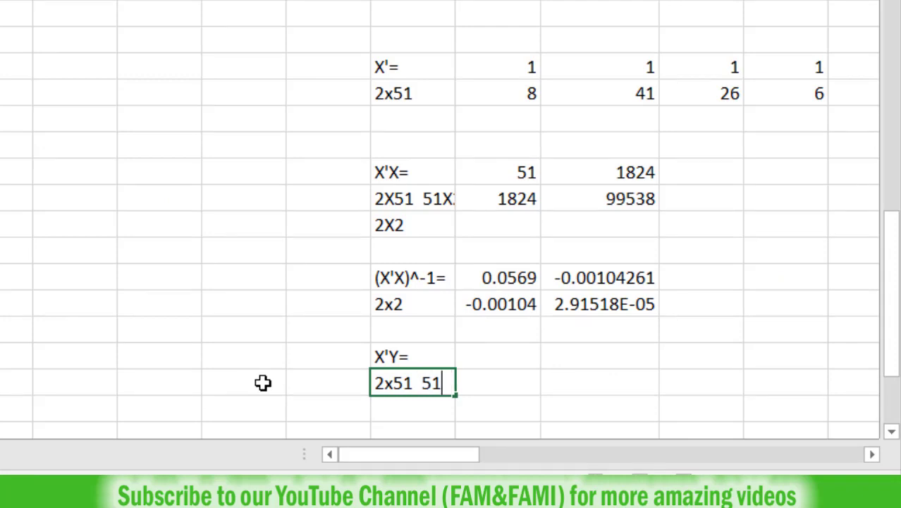
# - Complete the dimension label in L46 as 2x51 51x1 and enter the resulting dimension 2x1 in L47
pyautogui.write('x1')
pyautogui.press('Return')
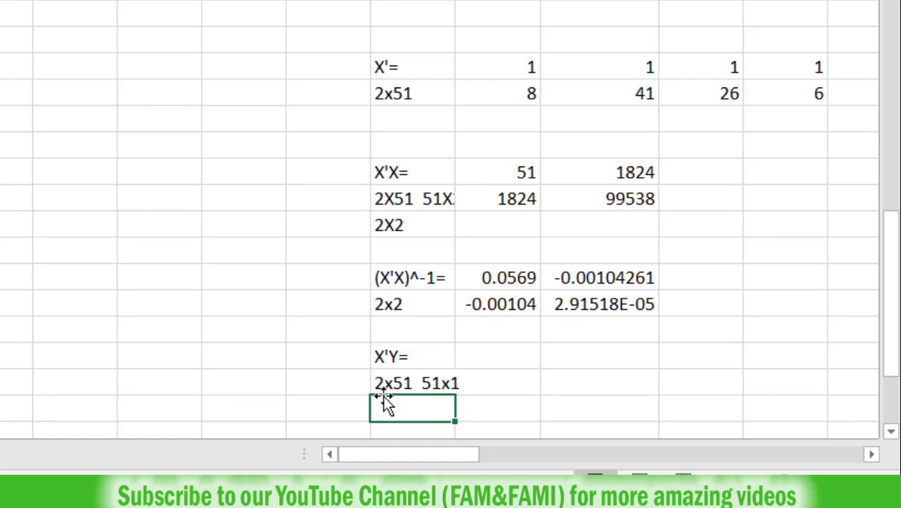
pyautogui.write('2x1')
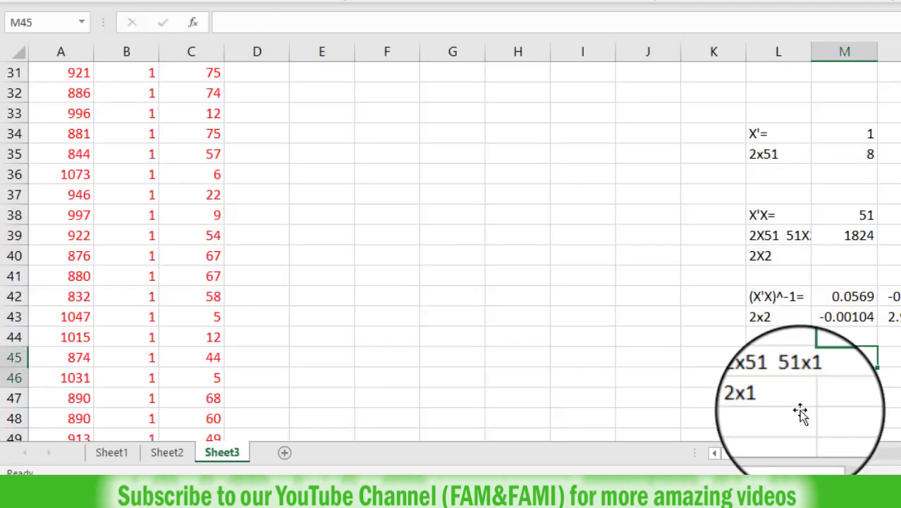
# - Start an MMULT formula across M45:M46 with the transposed X matrix M34:BK35 as the first array
pyautogui.hotkey('shift', 'Down')
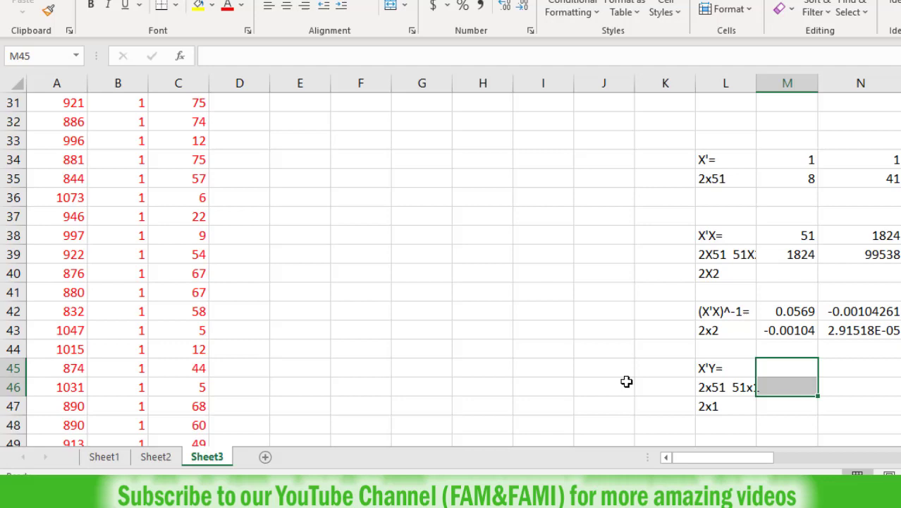
pyautogui.write('=m')
pyautogui.press('BackSpace')
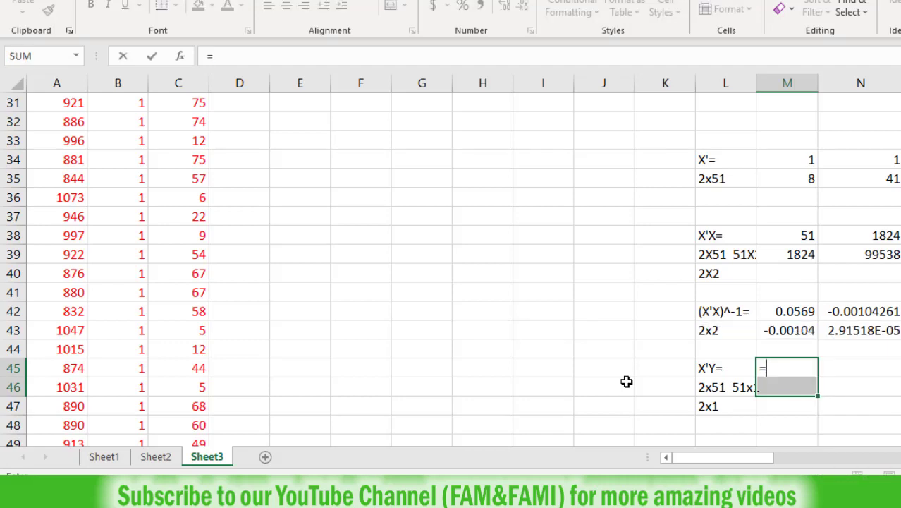
pyautogui.write('MMULT')
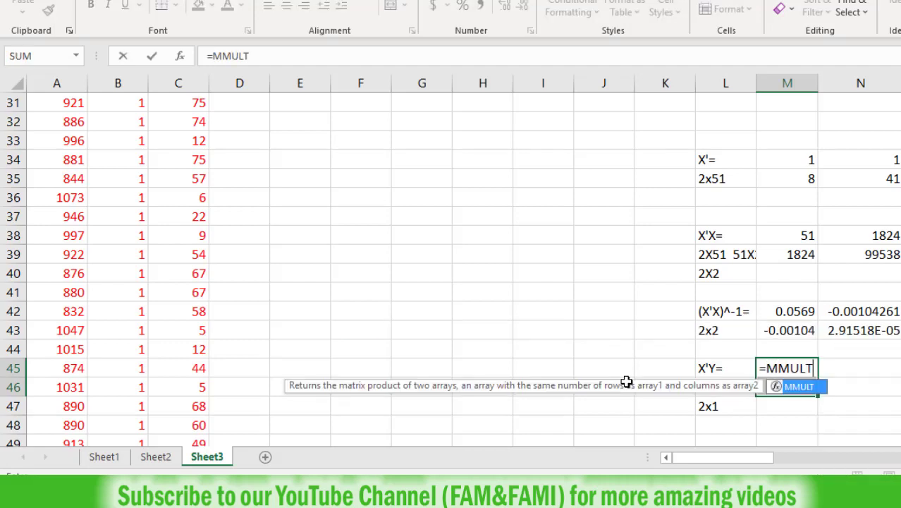
pyautogui.write('(')
pyautogui.press('Up')
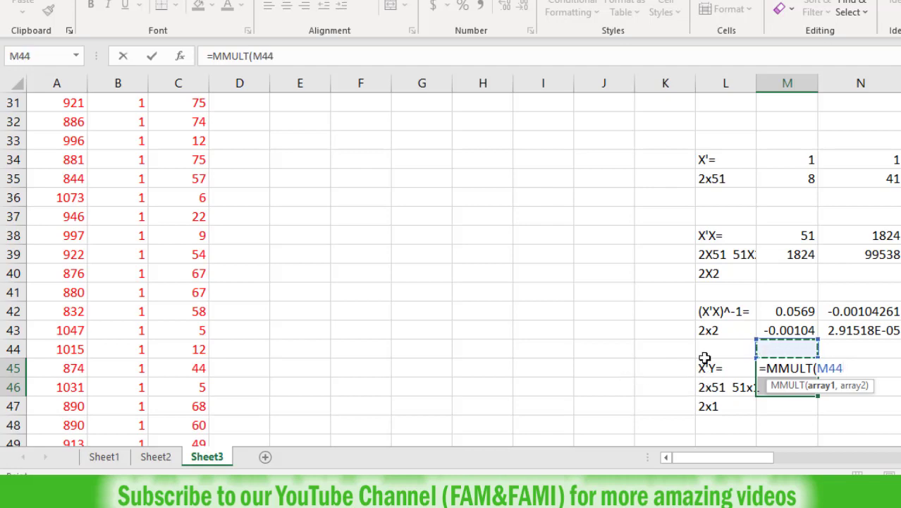
pyautogui.press('Up')
pyautogui.press('Up')
pyautogui.press('Up')
pyautogui.press('Up')
pyautogui.press('Up')
pyautogui.press('Up')
pyautogui.press('Up')
pyautogui.press('Up')
pyautogui.press('Up')
pyautogui.press('Up')
pyautogui.hotkey('shift', 'Down')
pyautogui.hotkey('shift', 'Right')
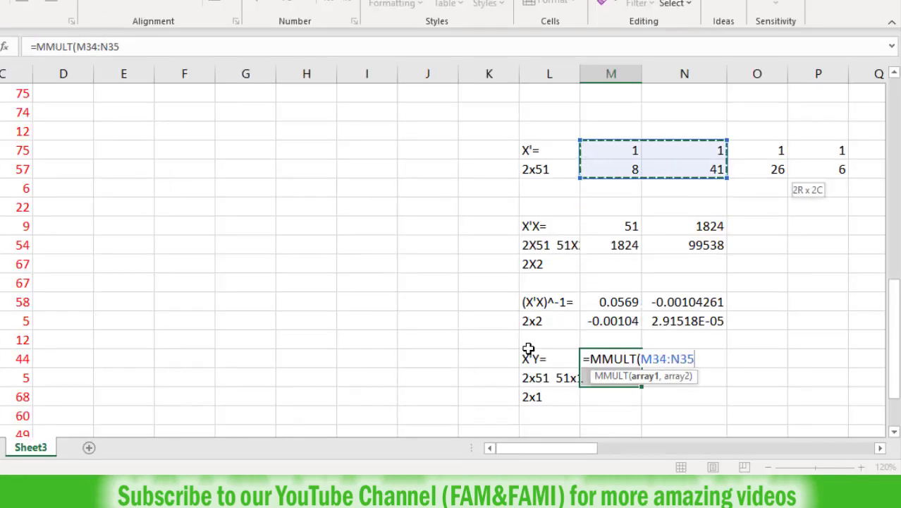
pyautogui.hotkey('shift', 'Right')
pyautogui.hotkey('shift', 'Right')
pyautogui.hotkey('shift', 'Right')
pyautogui.hotkey('shift', 'Right')
pyautogui.hotkey('shift', 'Right')
pyautogui.hotkey('shift', 'Right')
pyautogui.hotkey('ctrl', 'shift', 'Right')
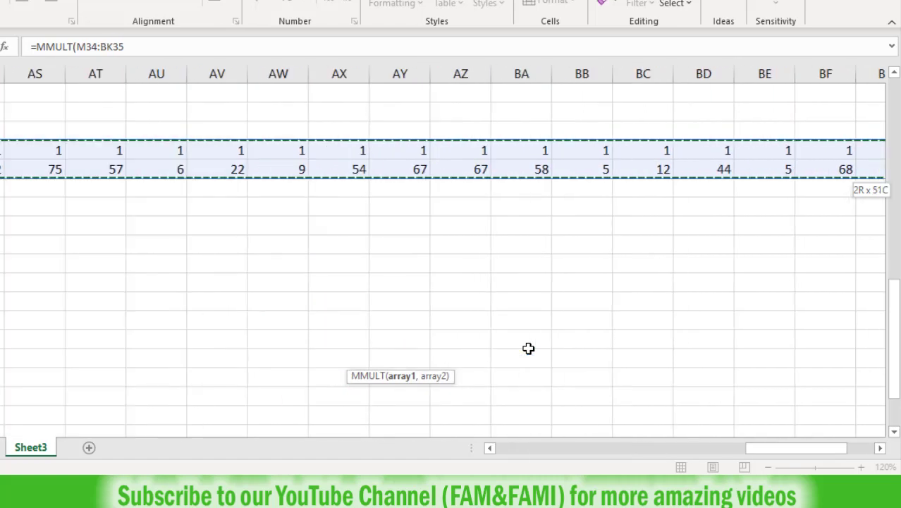
pyautogui.write(',')
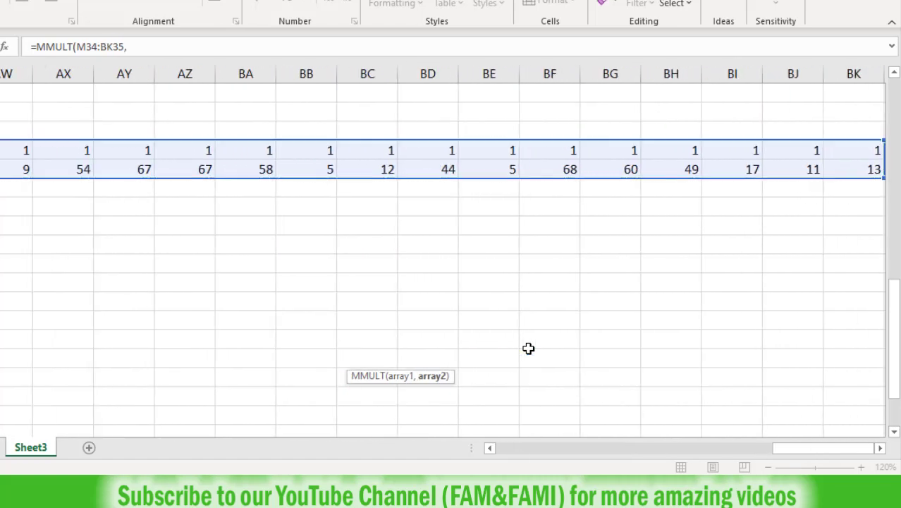
# - Set the csat (y) values A2:A52 as the second MMULT array and commit it as an array formula in M45:M46
pyautogui.click(522, 448)
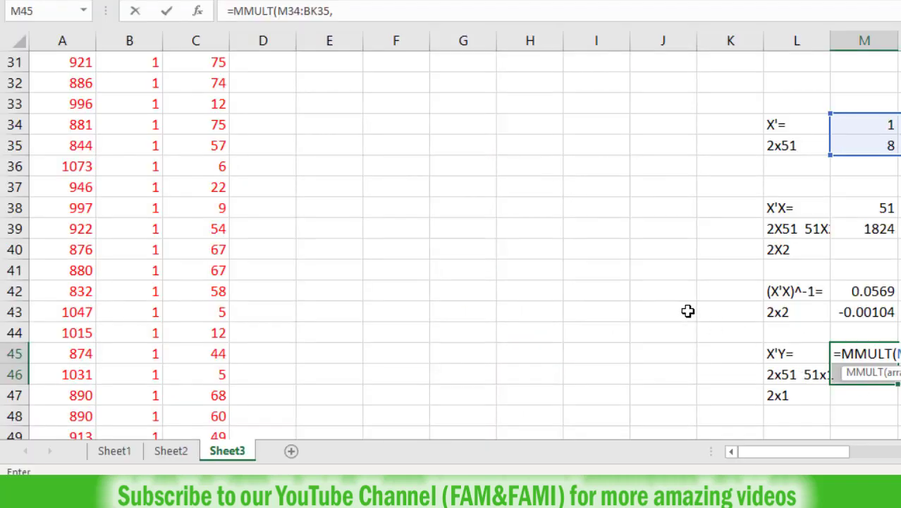
pyautogui.click(75, 112)
pyautogui.hotkey('ctrl', 'Up')
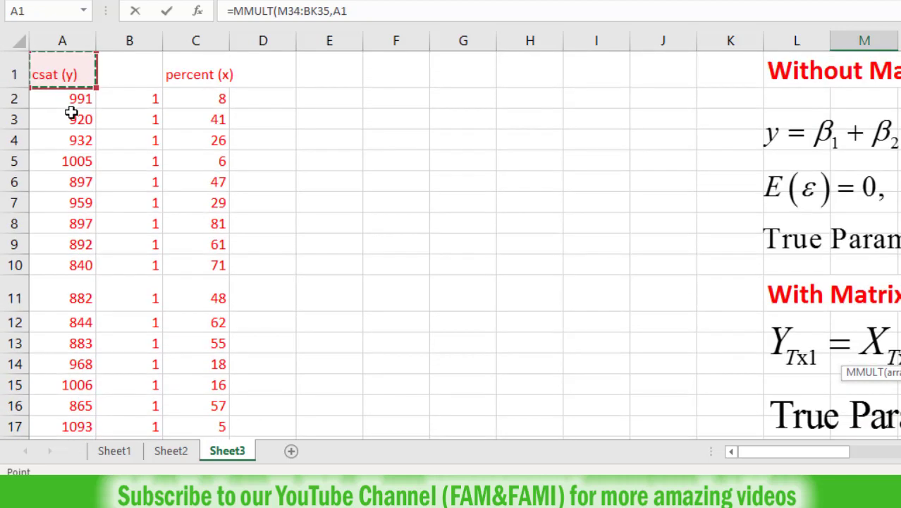
pyautogui.press('Down')
pyautogui.hotkey('shift', 'Down')
pyautogui.hotkey('shift', 'Down')
pyautogui.hotkey('shift', 'Down')
pyautogui.hotkey('shift', 'Down')
pyautogui.hotkey('shift', 'Down')
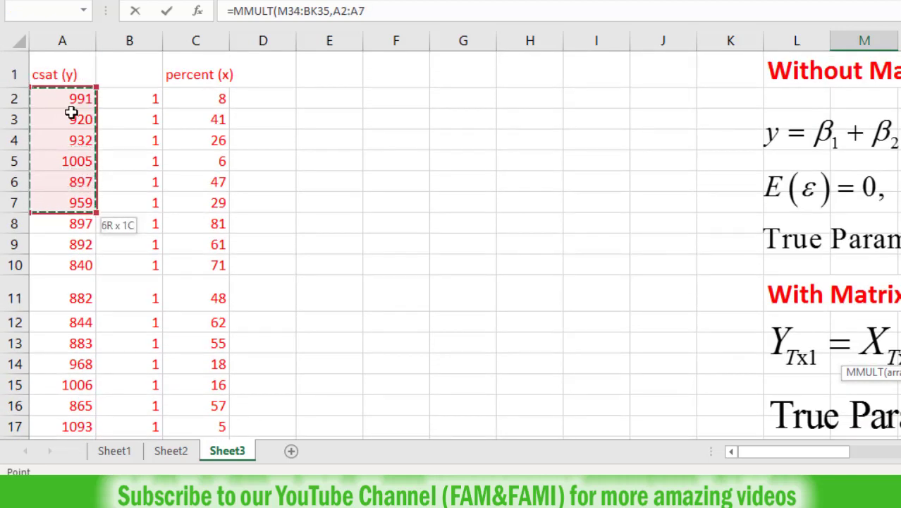
pyautogui.hotkey('ctrl', 'shift', 'Down')
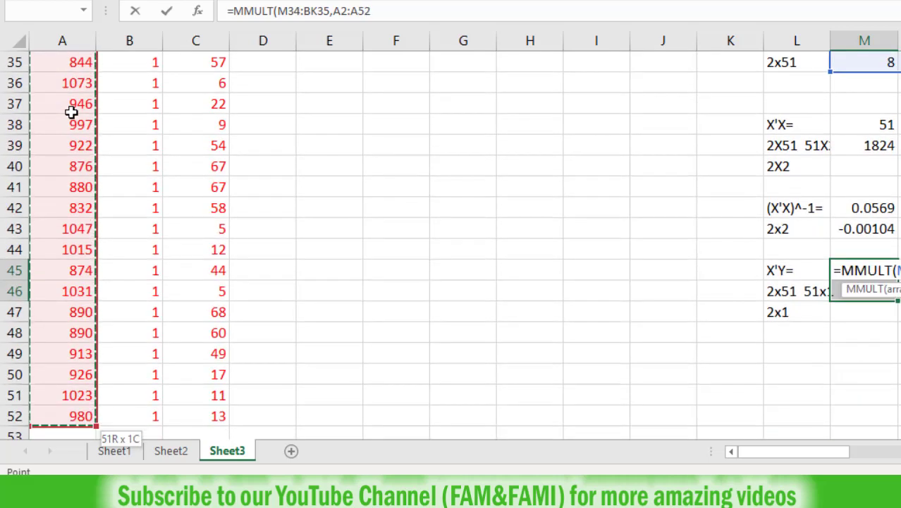
pyautogui.write(')')
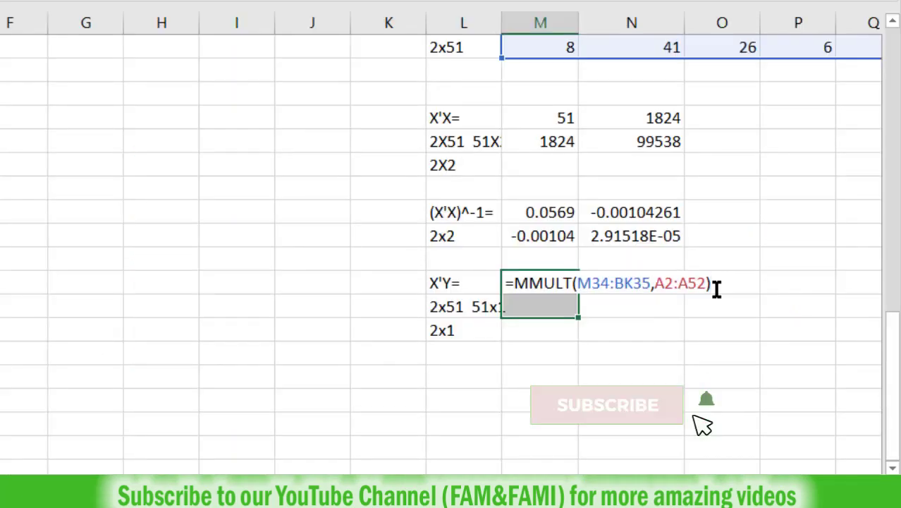
pyautogui.hotkey('ctrl', 'shift', 'Return')
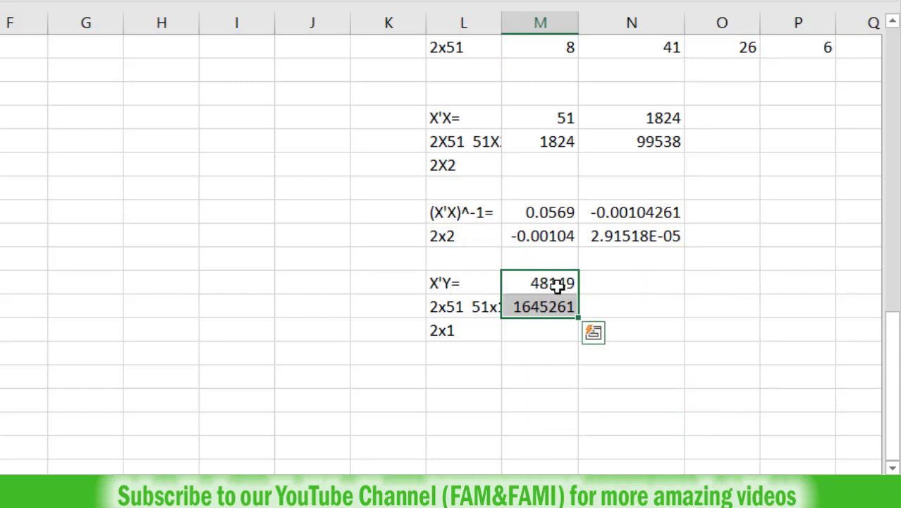
# - Review the OLS estimator formula and label cell L49 as B^=(X'X)^-1 X'Y=
pyautogui.moveTo(461, 212); pyautogui.dragTo(663, 233)
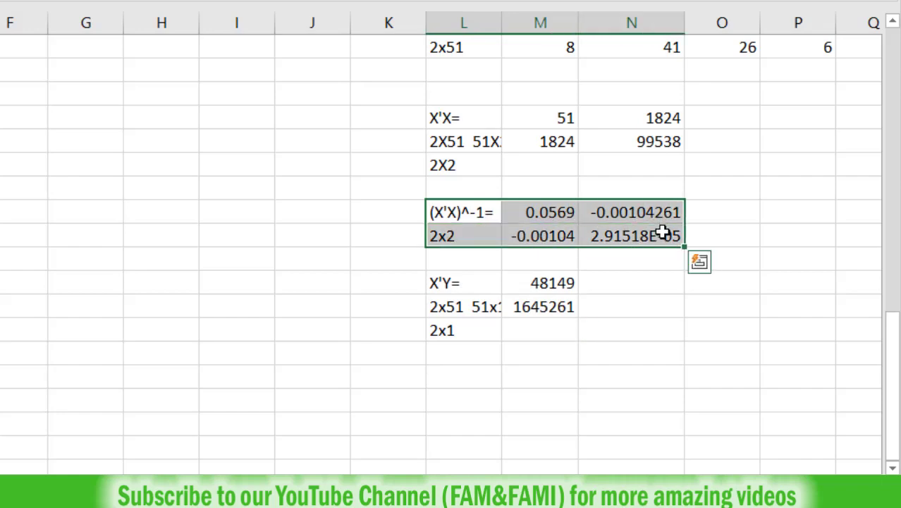
pyautogui.moveTo(897, 371); pyautogui.dragTo(896, 212)
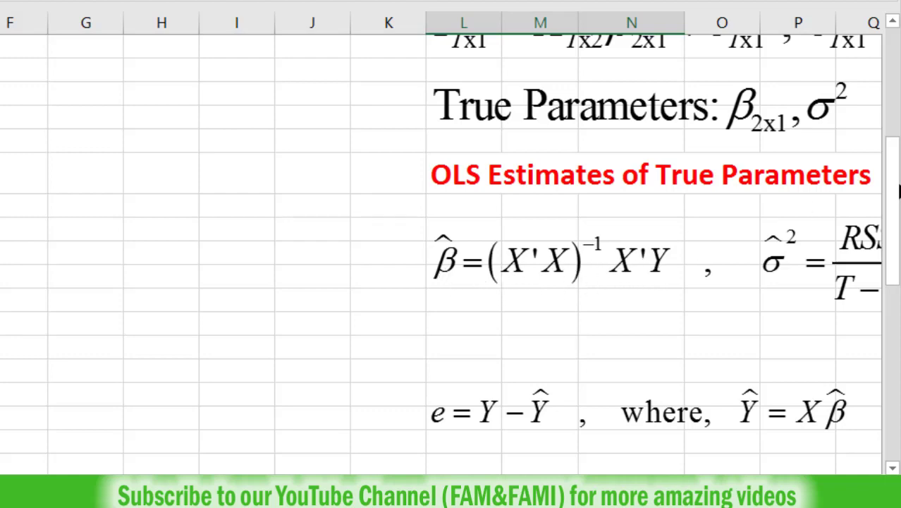
pyautogui.moveTo(898, 190); pyautogui.dragTo(896, 356)
pyautogui.click(449, 408)
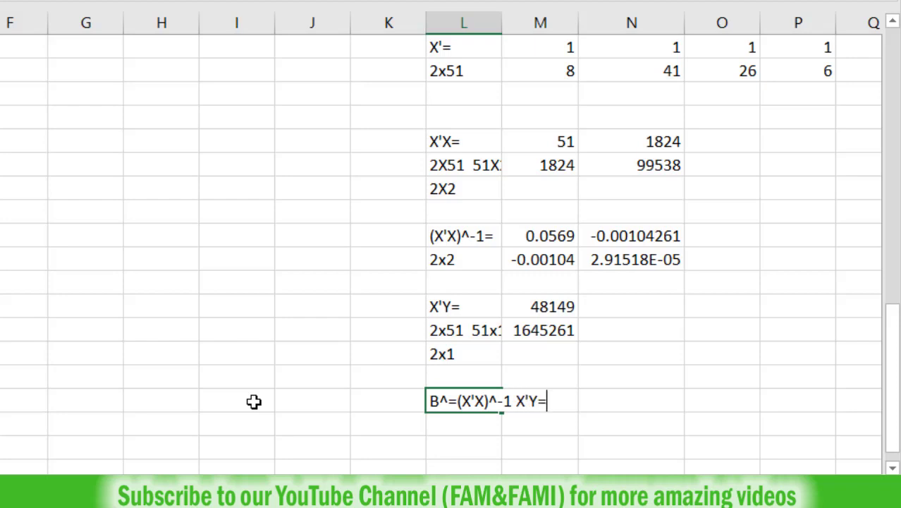
pyautogui.press('Return')
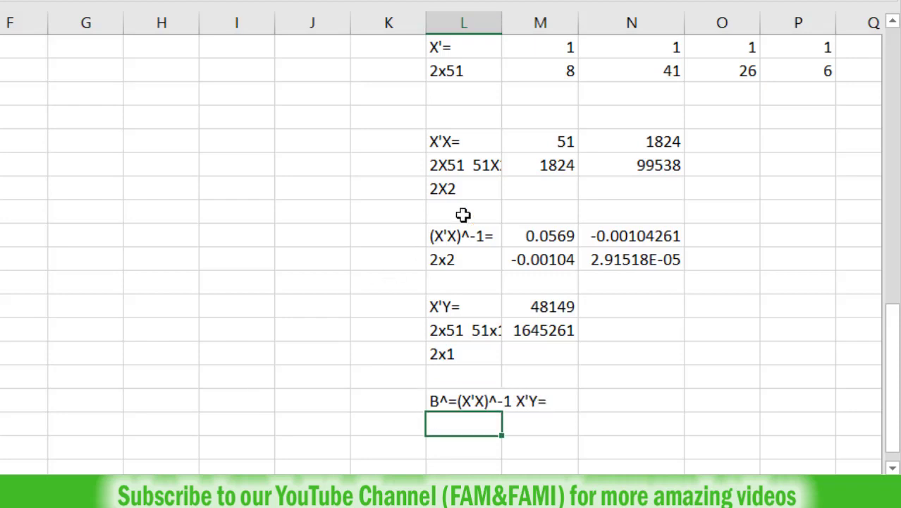
# - Widen column L to fit its labels, and enter the dimension labels 2x2 2x1 in L50 and 2x1 in L51
pyautogui.moveTo(501, 23); pyautogui.dragTo(558, 35)
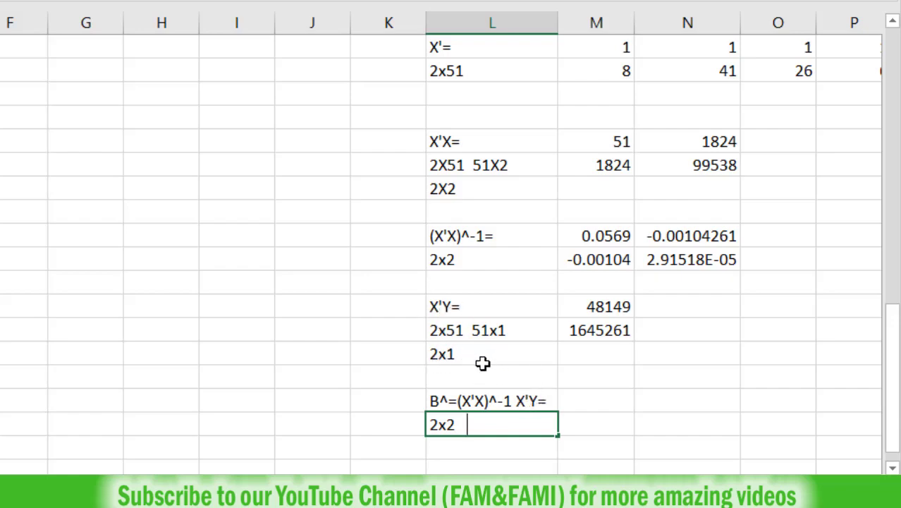
pyautogui.press('Return')
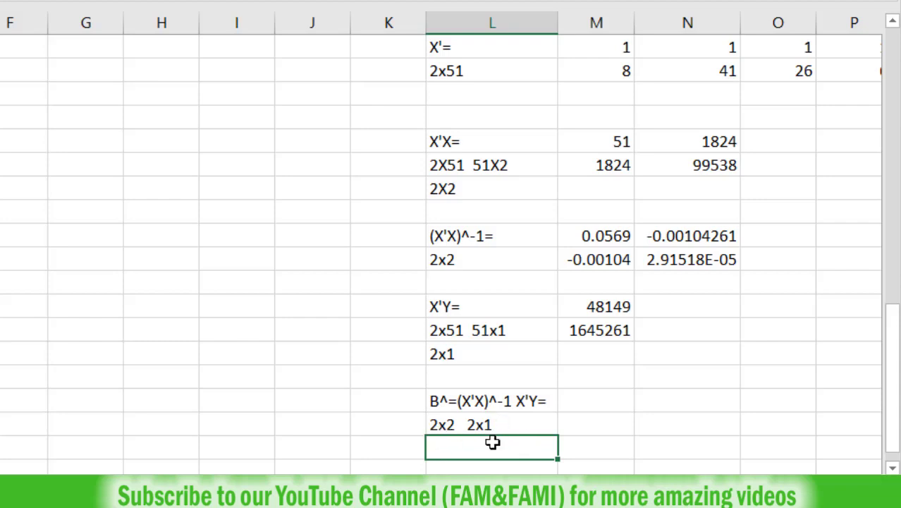
pyautogui.write('2x1')
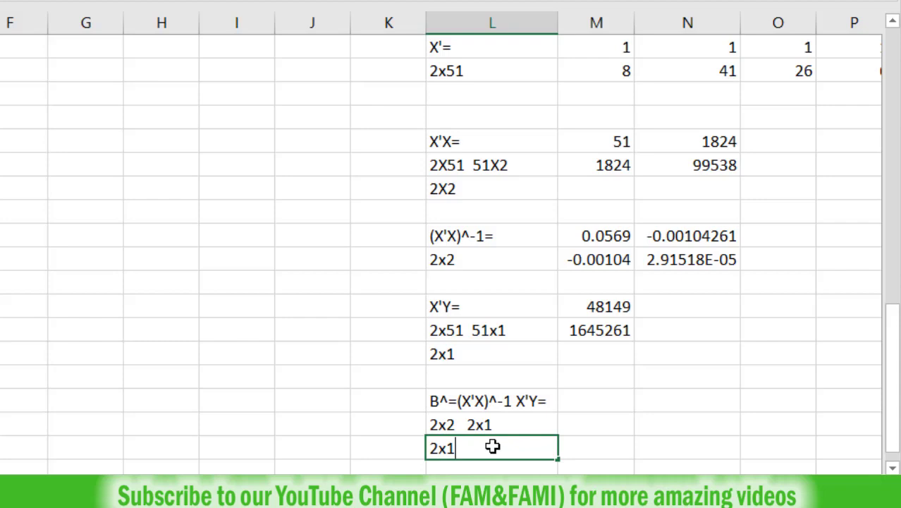
pyautogui.press('Return')
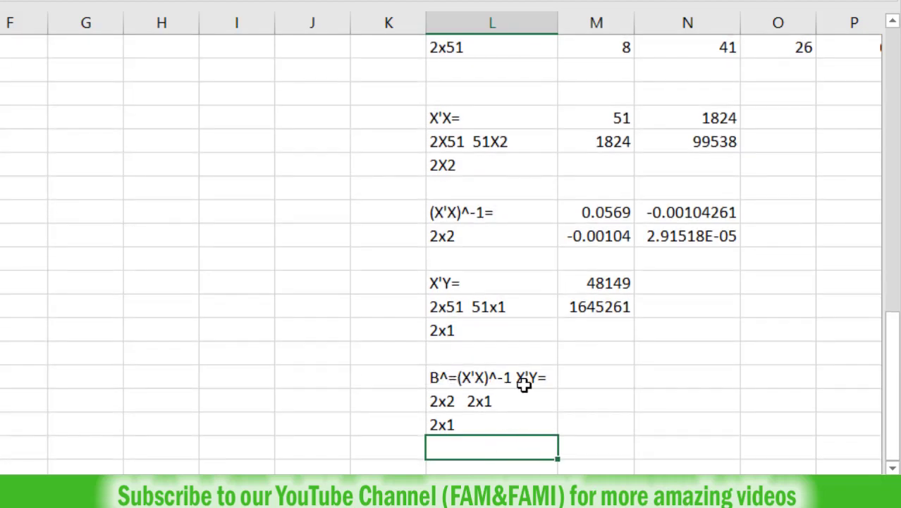
# - Start an MMULT formula across M49:M50 with the inverse matrix (X'X)^-1 in M42:N43 as the first array
pyautogui.moveTo(592, 381); pyautogui.dragTo(594, 392)
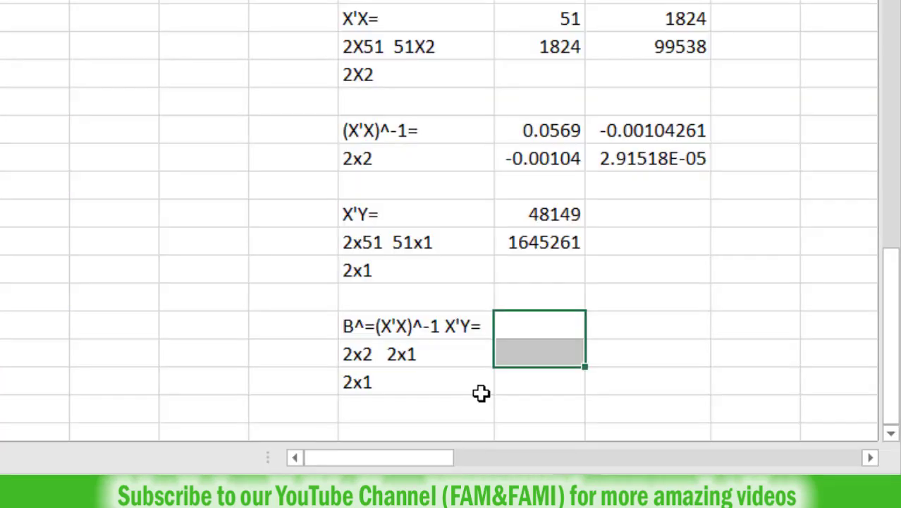
pyautogui.write('m')
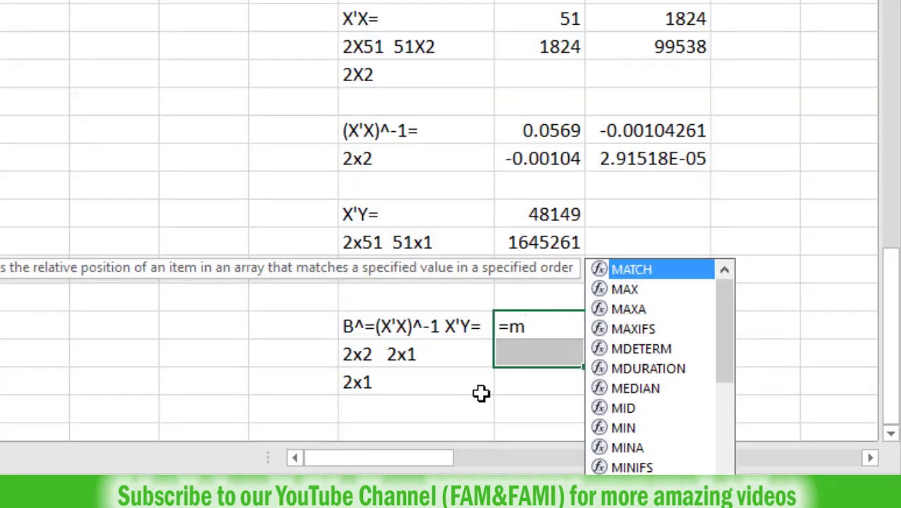
pyautogui.press('BackSpace')
pyautogui.write('MMULT')
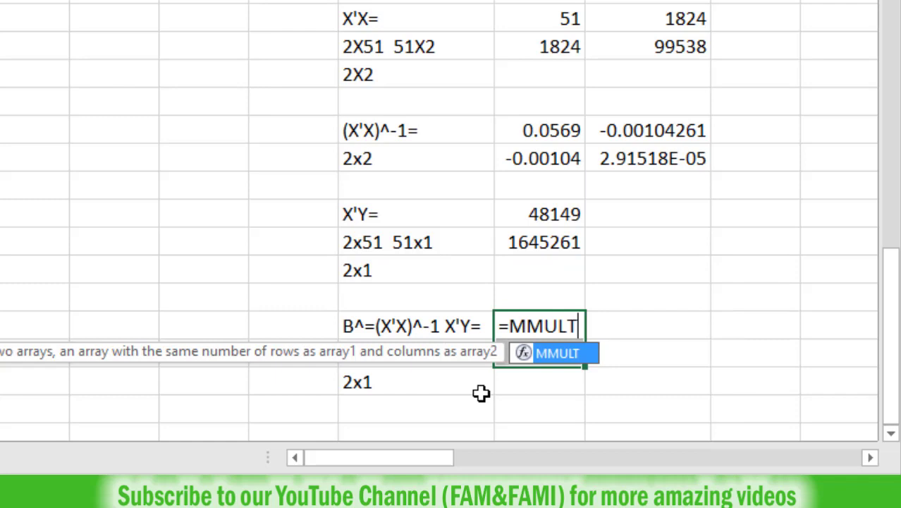
pyautogui.write('(')
pyautogui.press('Up')
pyautogui.press('Up')
pyautogui.press('Up')
pyautogui.press('Up')
pyautogui.press('Up')
pyautogui.press('Up')
pyautogui.press('Up')
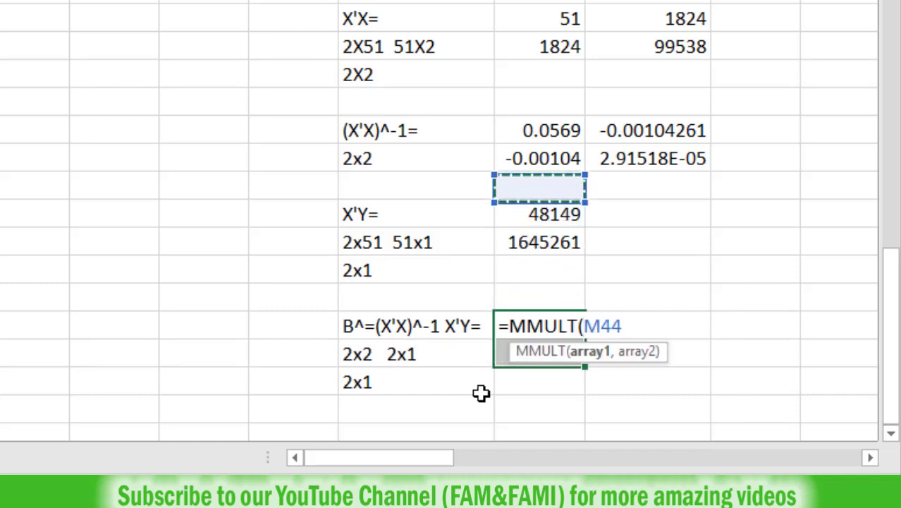
pyautogui.hotkey('shift', 'Right')
pyautogui.hotkey('shift', 'Down')
pyautogui.write(',')
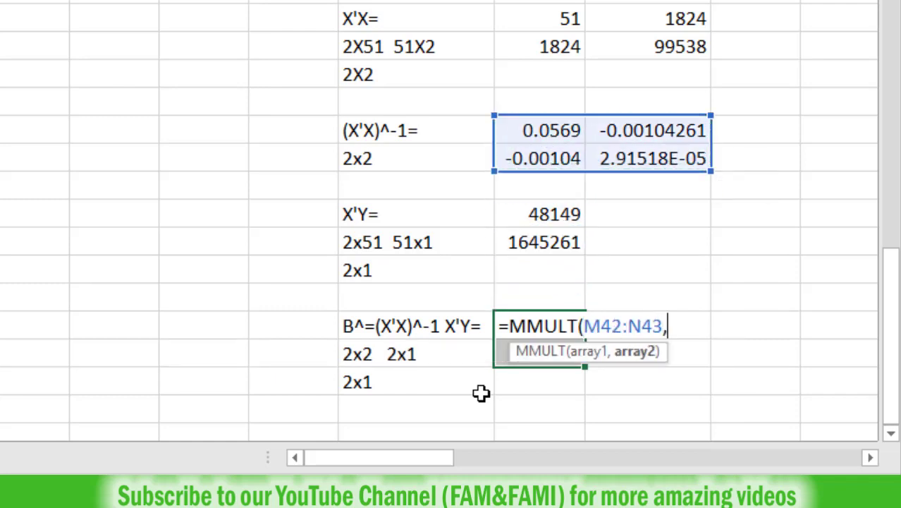
# - Set the X'Y vector M45:M46 as the second MMULT array and commit it as an array formula in M49:M50
pyautogui.press('Up')
pyautogui.press('Up')
pyautogui.press('Up')
pyautogui.press('Up')
pyautogui.hotkey('shift', 'Down')
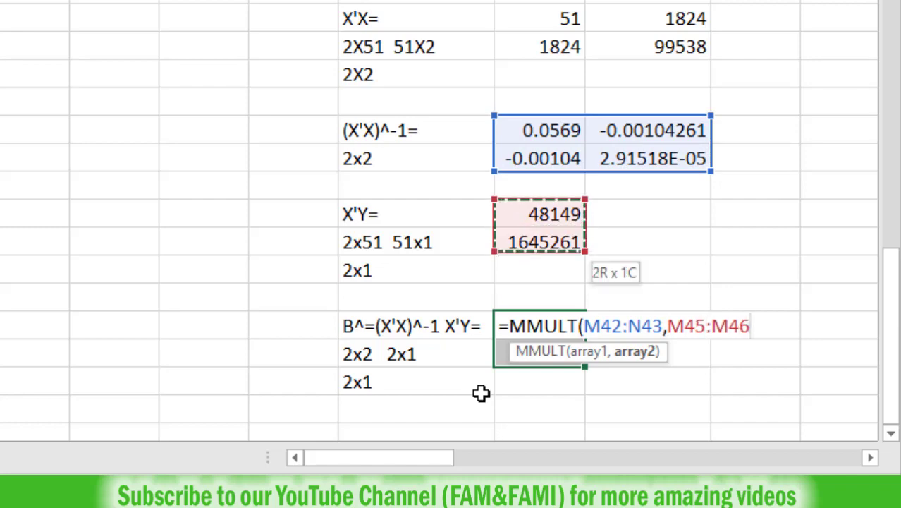
pyautogui.write(')')
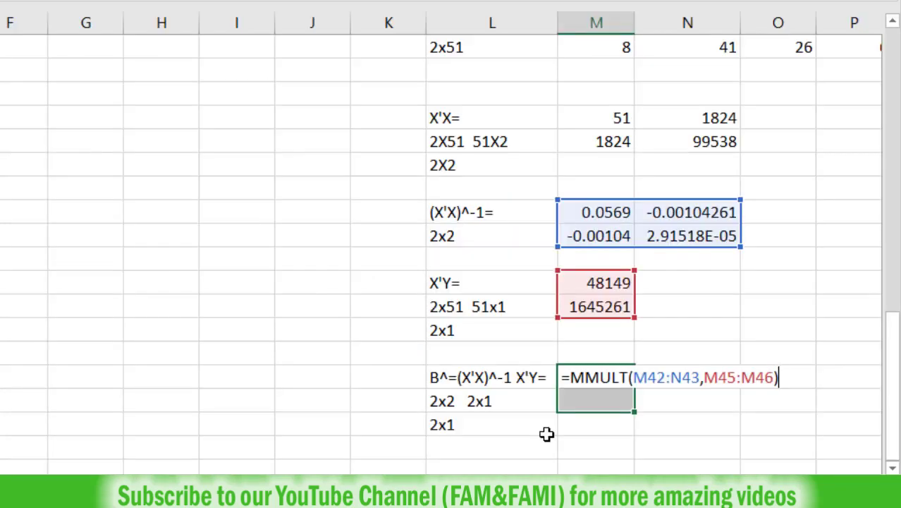
pyautogui.hotkey('ctrl', 'shift', 'Return')
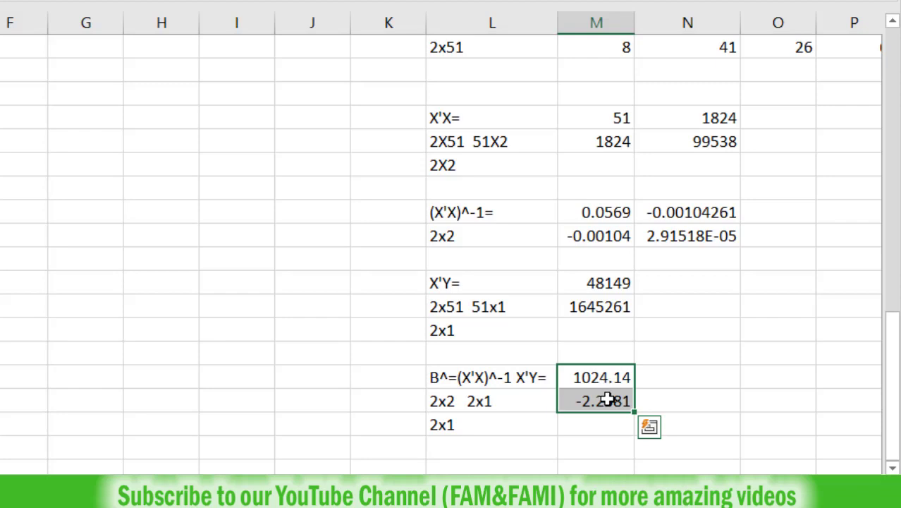
# - Label the two coefficient estimates b1^ in N49 and b2^ in N50
pyautogui.click(662, 378)
pyautogui.doubleClick(669, 378)
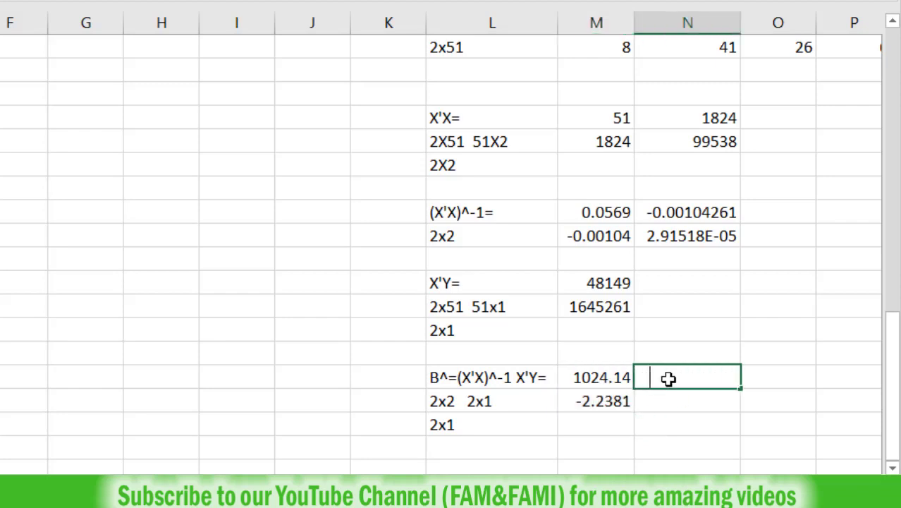
pyautogui.write('b1^')
pyautogui.press('Return')
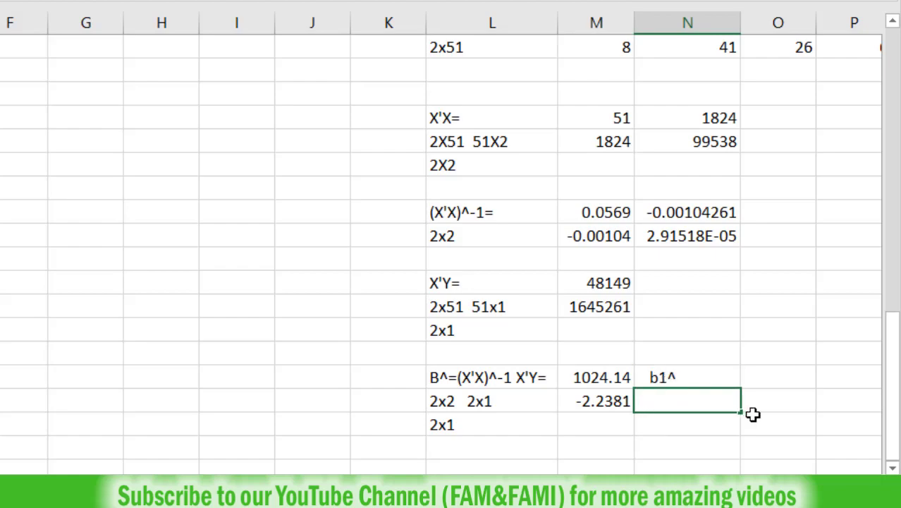
pyautogui.write('b2^')
# - Review the regression model's true parameters, the b1^ and b2^ estimates in M49:N50, and the OLS estimator formulas
pyautogui.moveTo(893, 434); pyautogui.dragTo(896, 159)
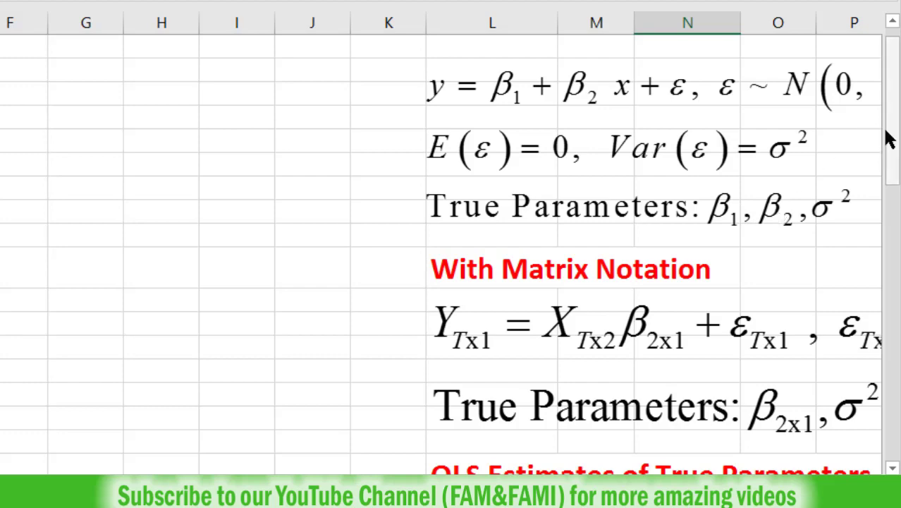
pyautogui.moveTo(890, 141); pyautogui.dragTo(897, 413)
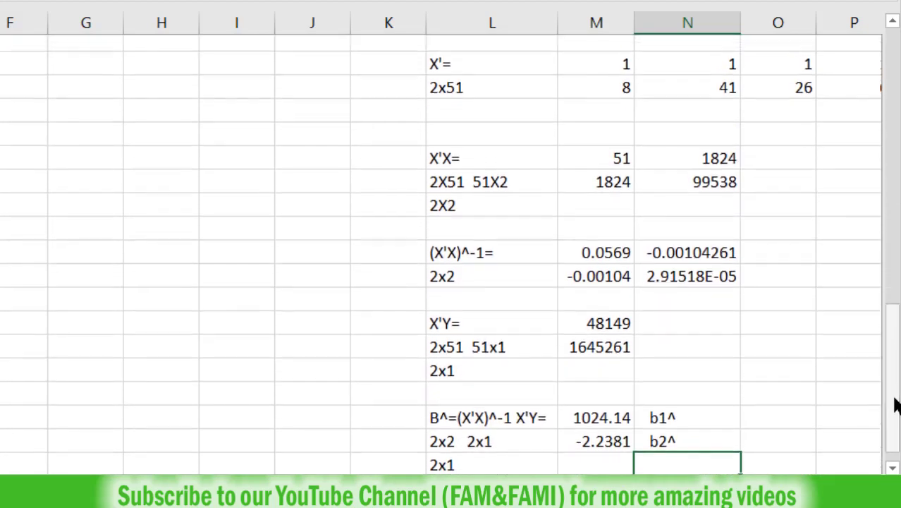
pyautogui.moveTo(589, 404); pyautogui.dragTo(703, 400)
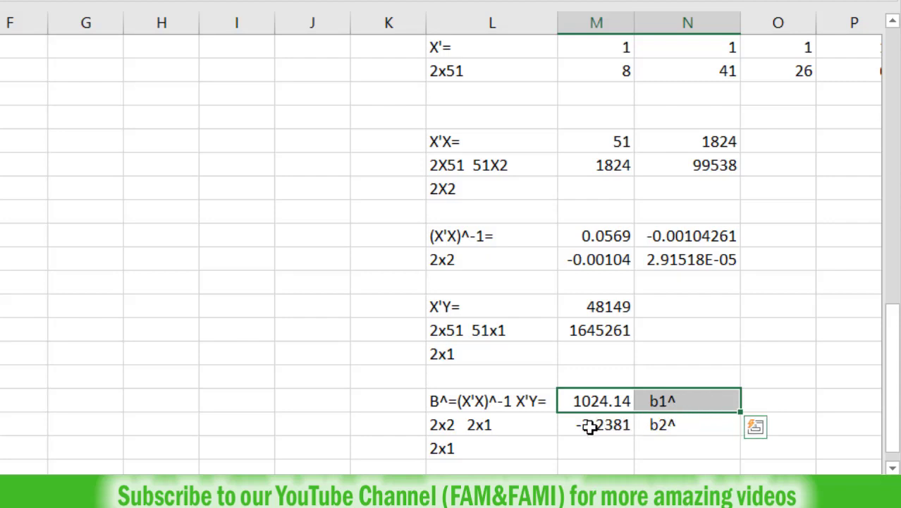
pyautogui.moveTo(590, 427); pyautogui.dragTo(690, 424)
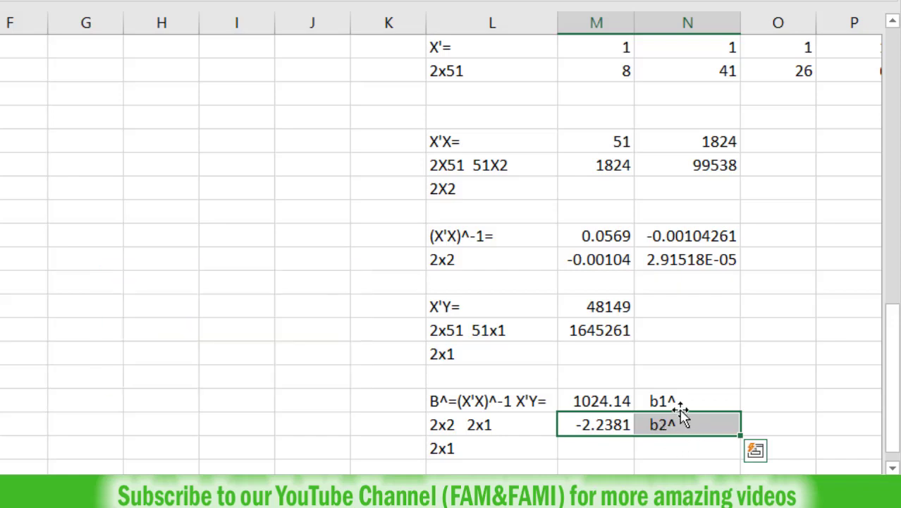
pyautogui.click(681, 406)
pyautogui.moveTo(681, 412); pyautogui.dragTo(684, 423)
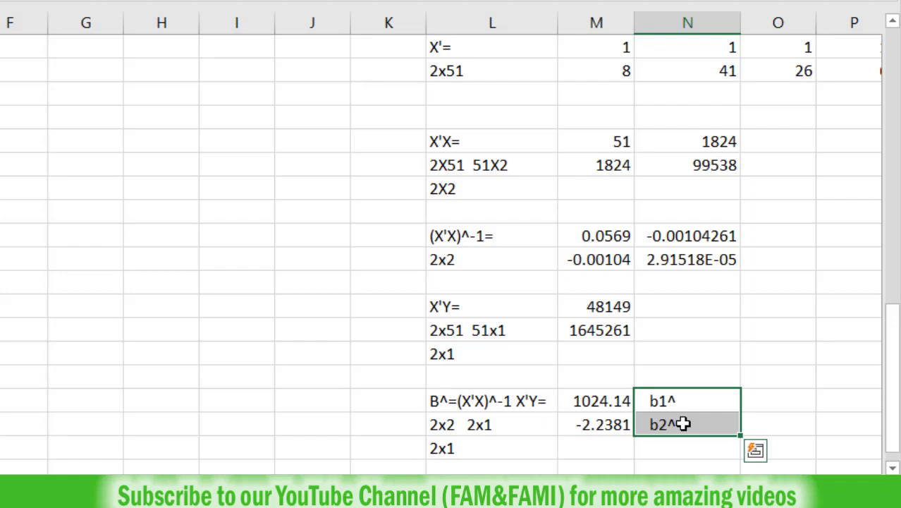
pyautogui.scroll(10, 565, 416)
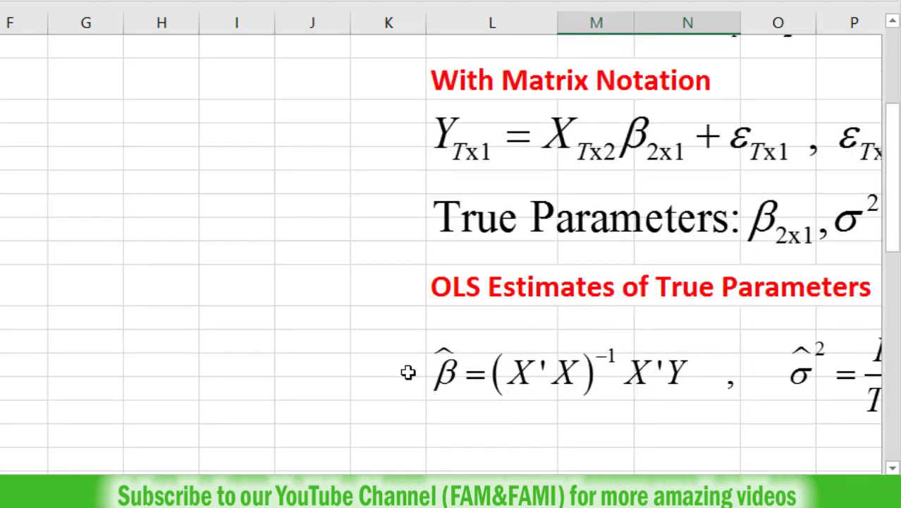